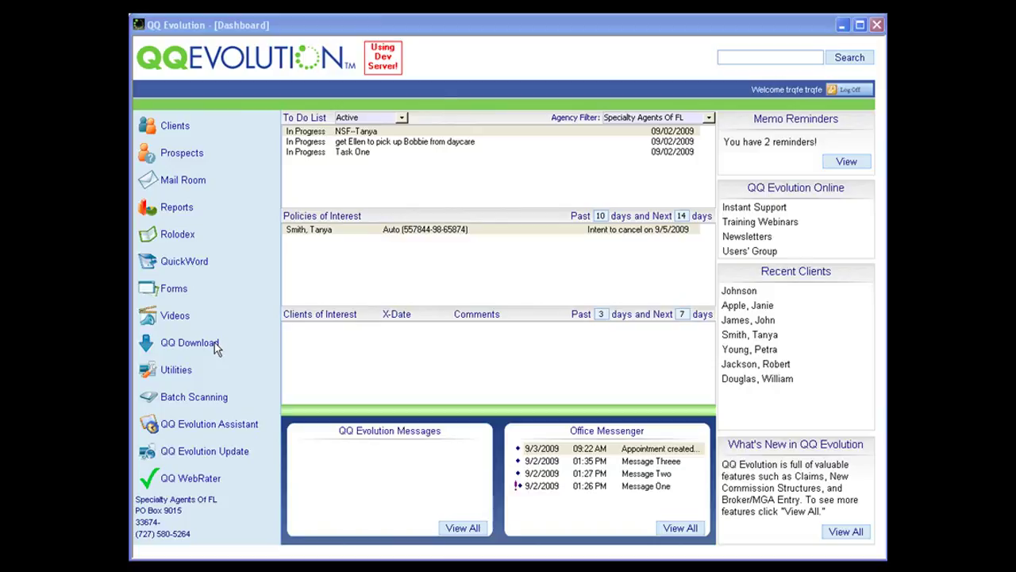
Open QQ Download and bring up its setup options
{"action": "left_click", "coordinate": [214, 341]}
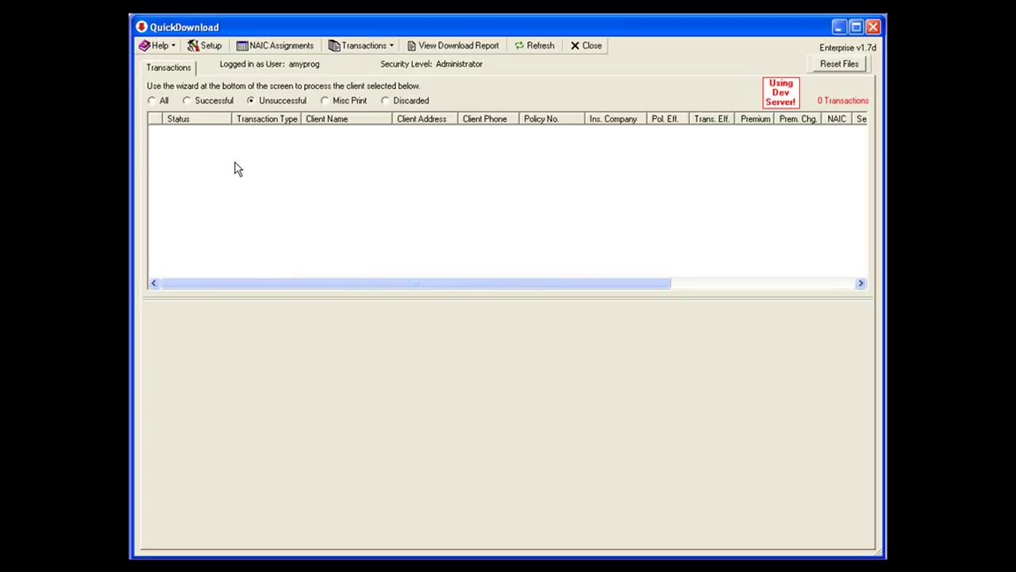
{"action": "left_click", "coordinate": [208, 46]}
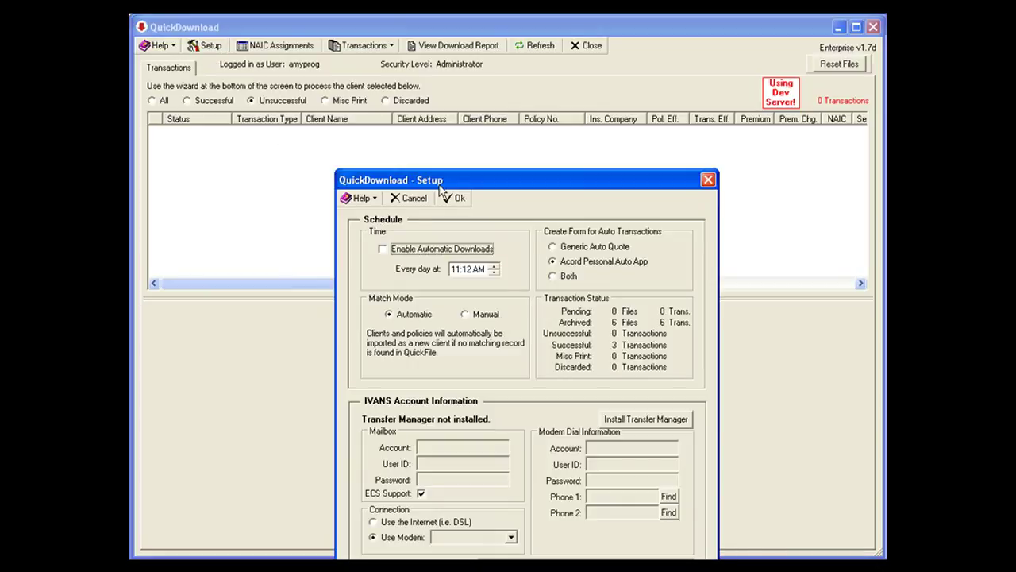
{"action": "left_click_drag", "start_coordinate": [449, 182], "coordinate": [433, 121]}
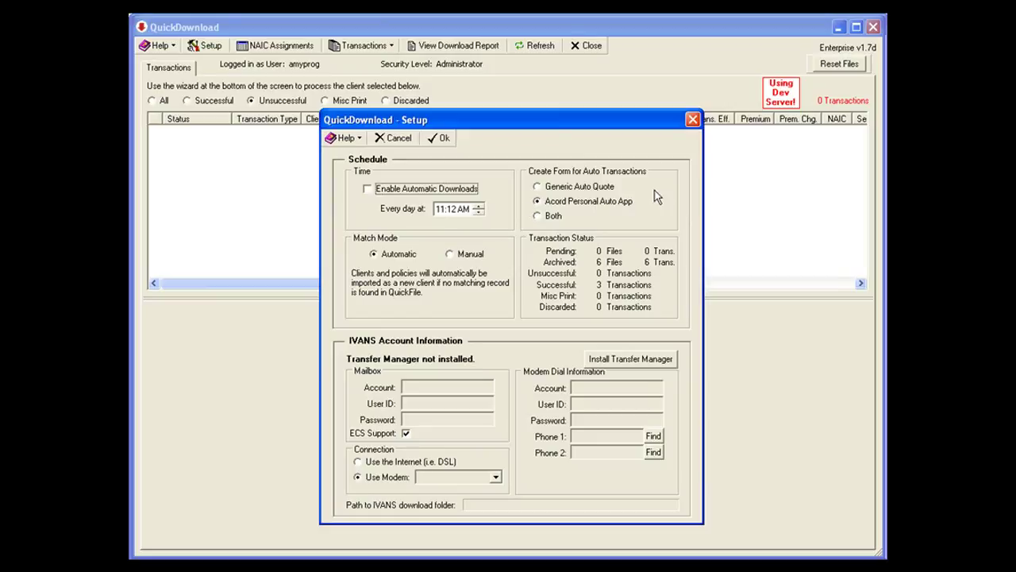
Try Generic Auto Quote as the auto transaction form and Manual as the match mode, and cancel the setup changes
{"action": "left_click", "coordinate": [569, 191]}
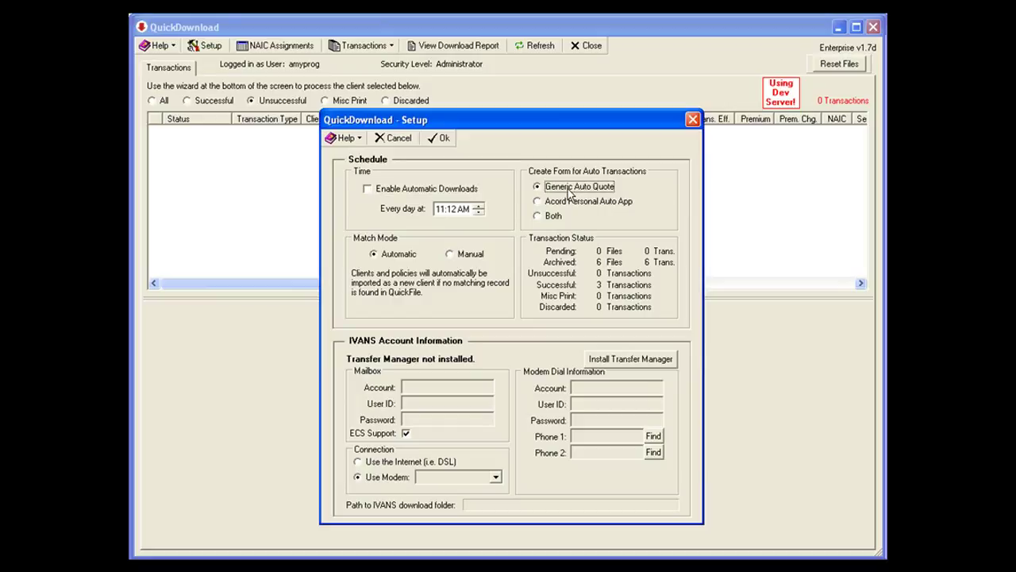
{"action": "left_click", "coordinate": [567, 201]}
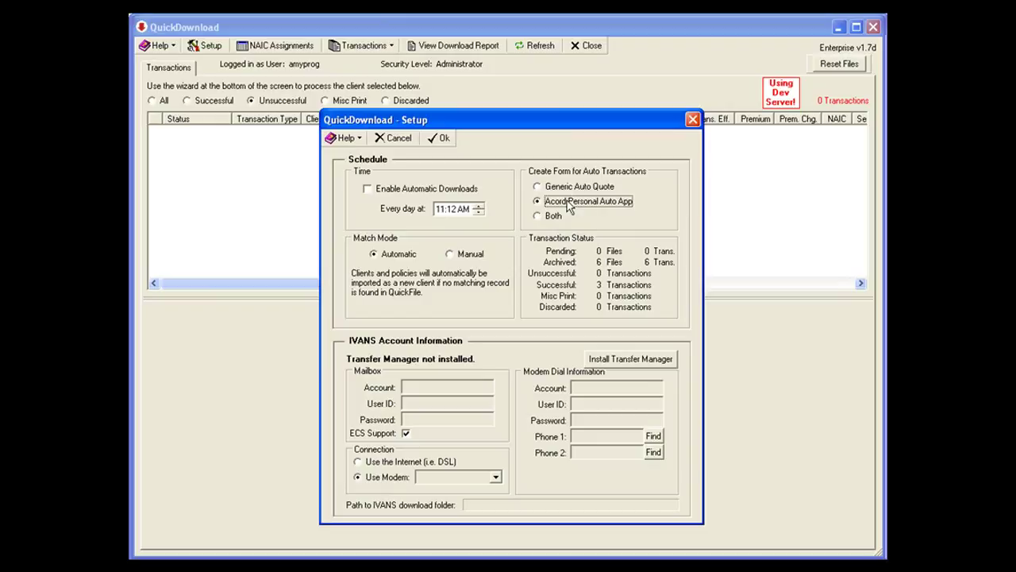
{"action": "left_click", "coordinate": [558, 219]}
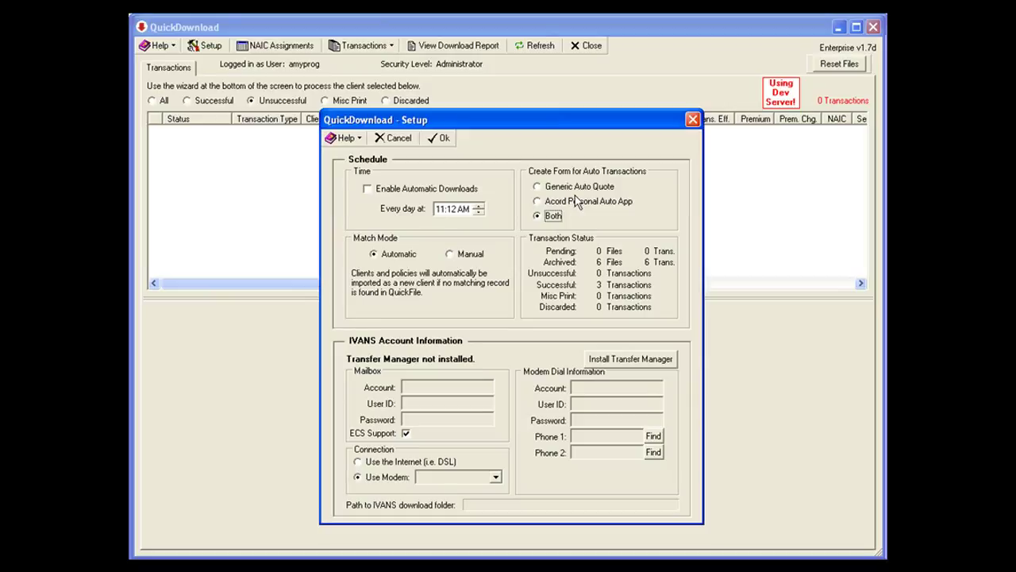
{"action": "left_click", "coordinate": [579, 189]}
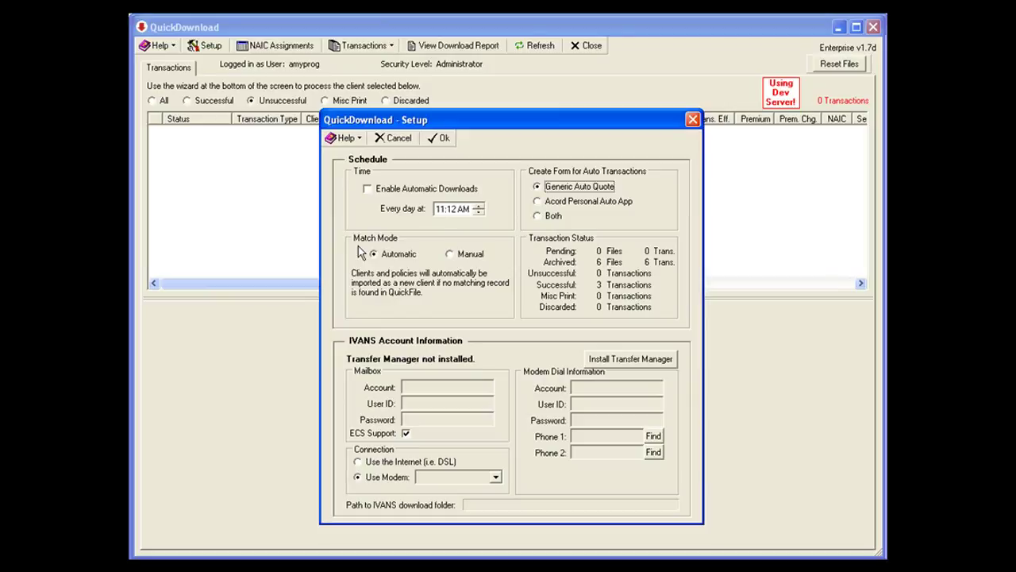
{"action": "left_click", "coordinate": [454, 256]}
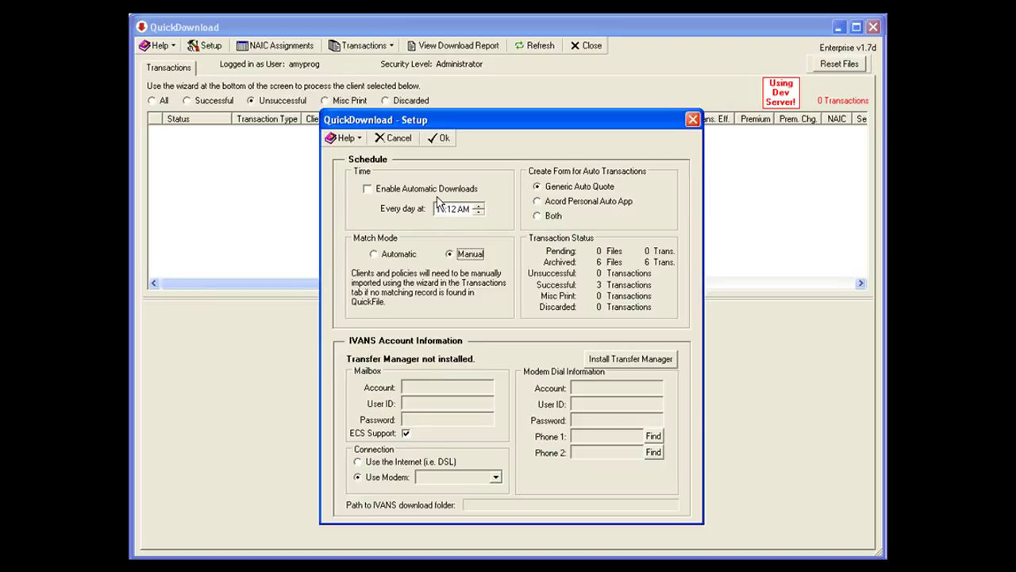
{"action": "left_click", "coordinate": [399, 140]}
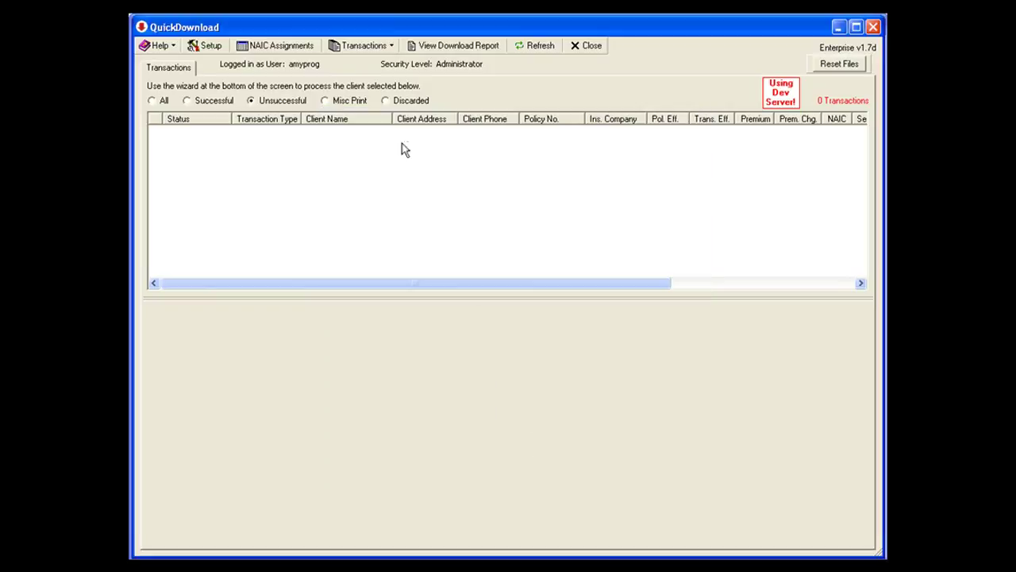
Review the NAIC code assignment for 123 Insurance Company without entering a code, and close the assignment list
{"action": "left_click", "coordinate": [279, 48]}
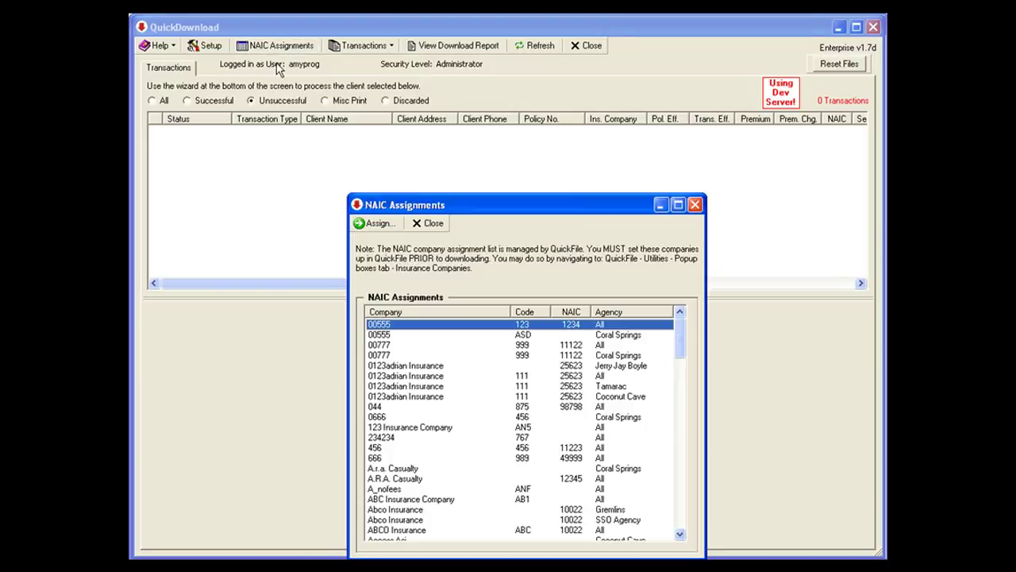
{"action": "left_click_drag", "start_coordinate": [480, 205], "coordinate": [438, 115]}
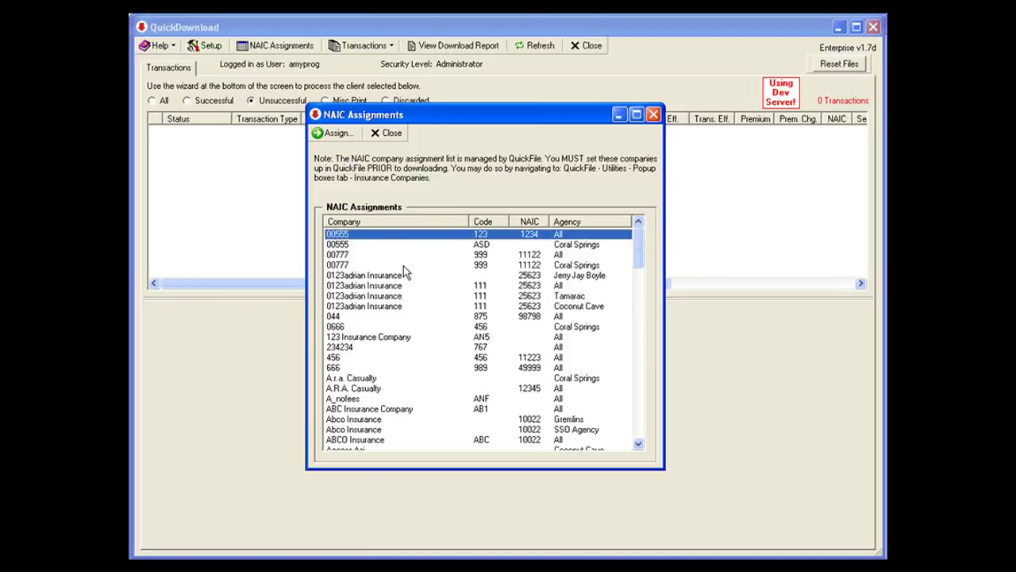
{"action": "left_click", "coordinate": [393, 336]}
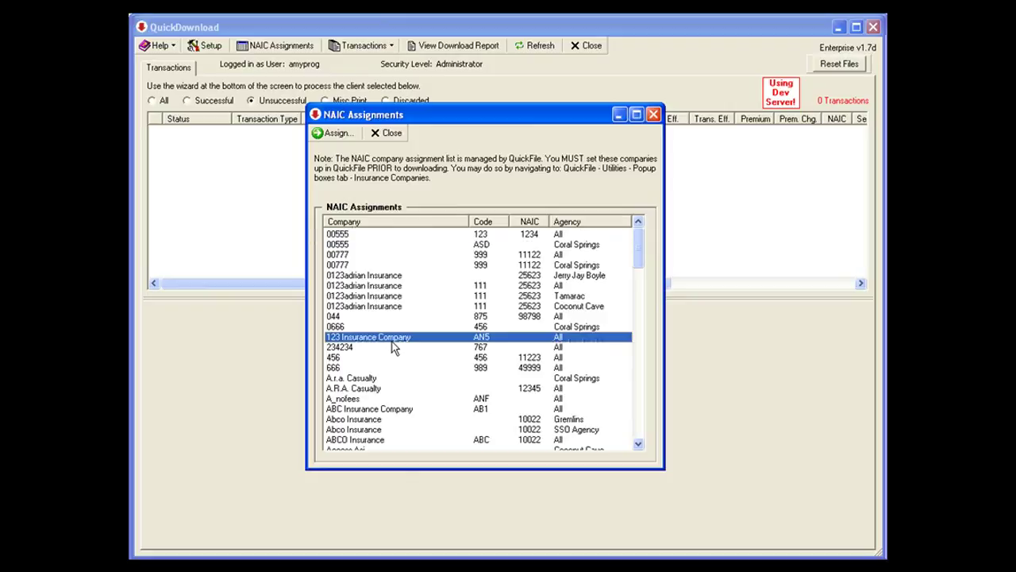
{"action": "left_click", "coordinate": [339, 134]}
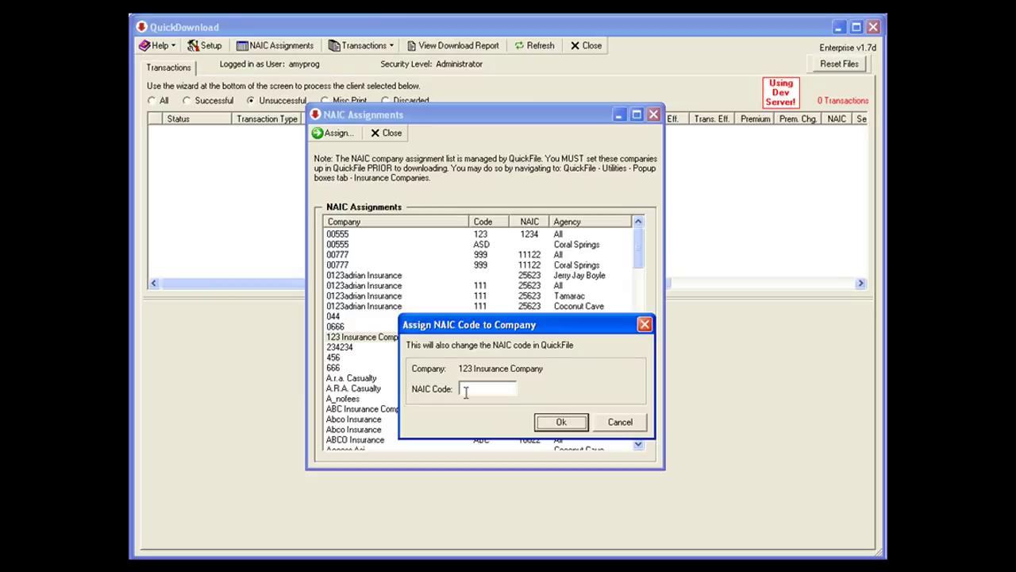
{"action": "left_click", "coordinate": [559, 421]}
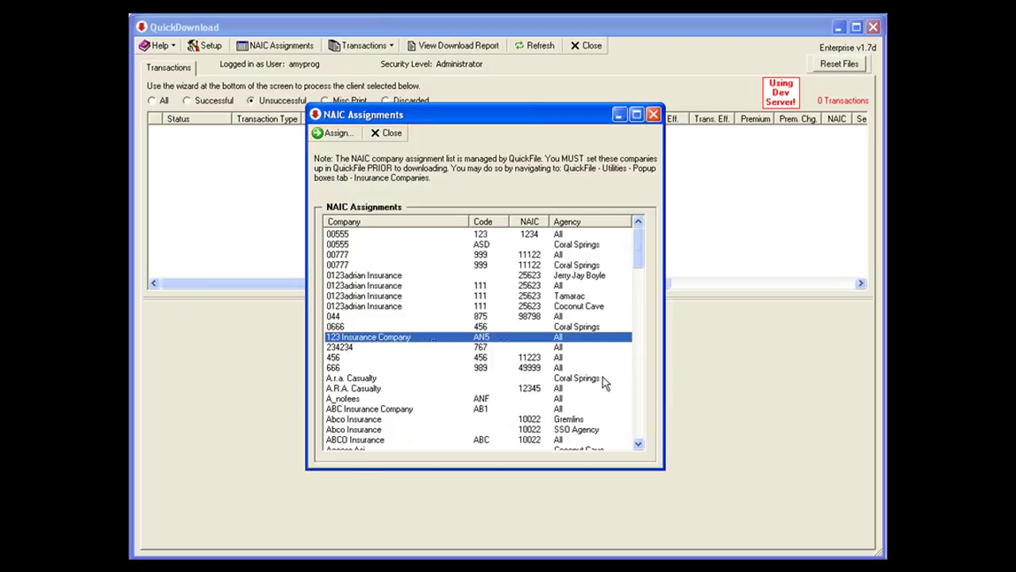
{"action": "left_click", "coordinate": [389, 133]}
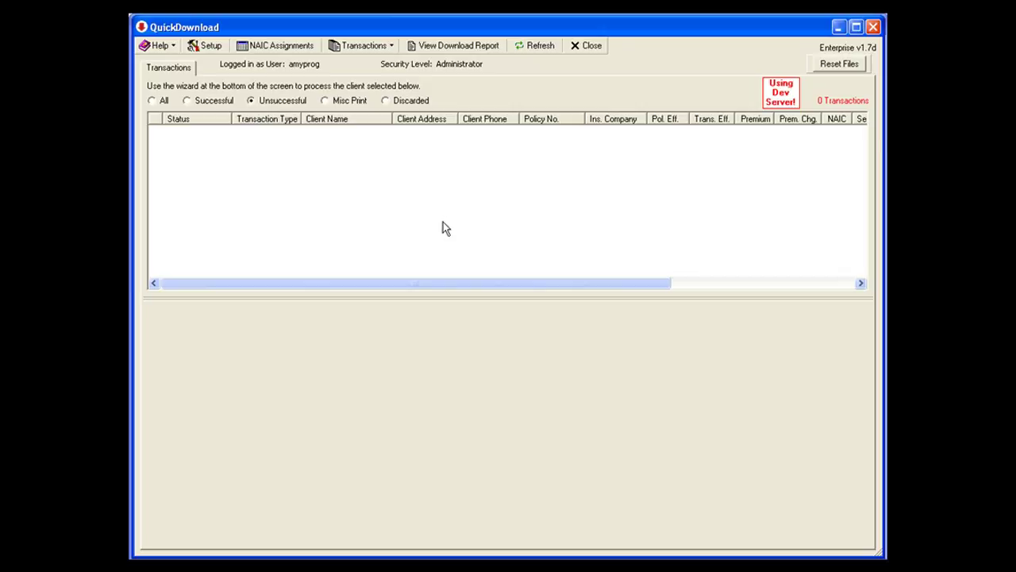
Check the download report options and close them without running the report
{"action": "left_click", "coordinate": [458, 45]}
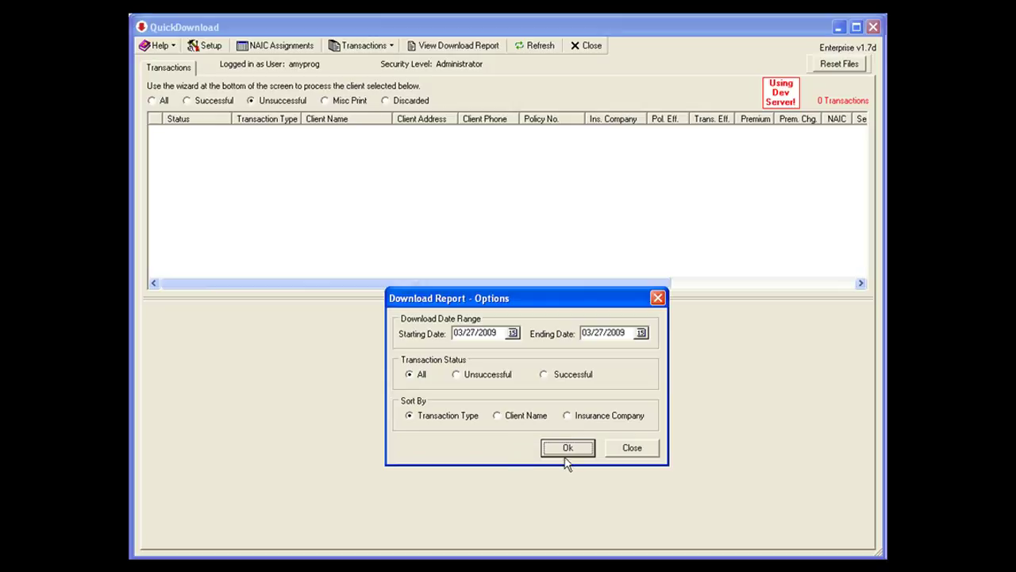
{"action": "left_click", "coordinate": [627, 449]}
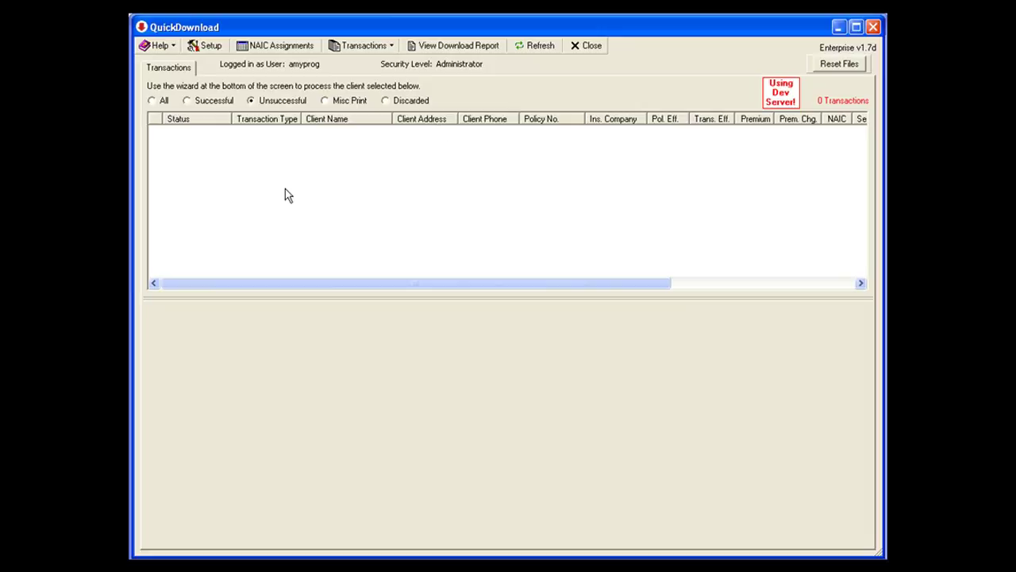
View the transaction list filtered by All, Successful, Unsuccessful, Misc Print and Discarded in turn
{"action": "left_click", "coordinate": [161, 101]}
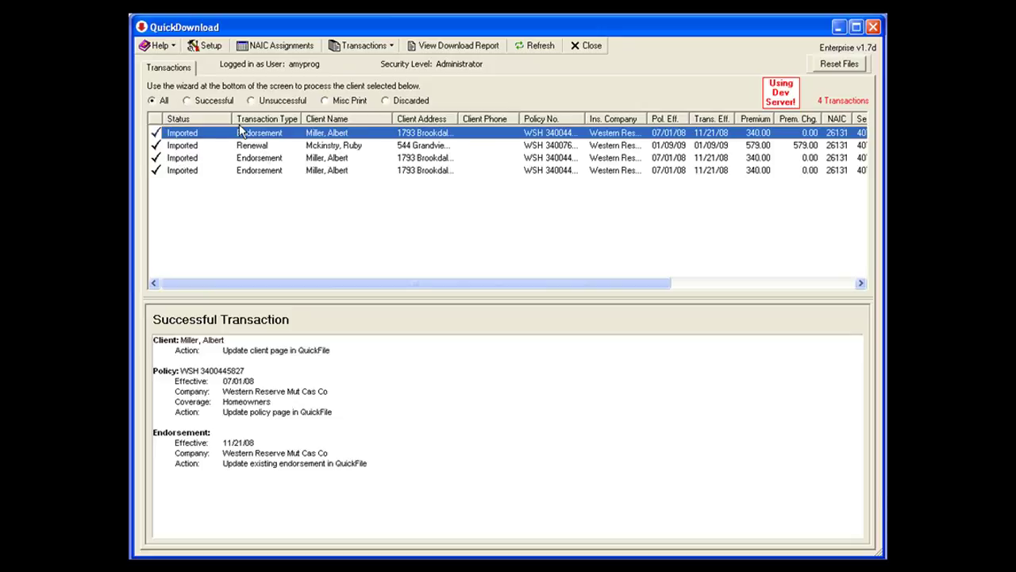
{"action": "left_click", "coordinate": [225, 103]}
{"action": "left_click", "coordinate": [261, 104]}
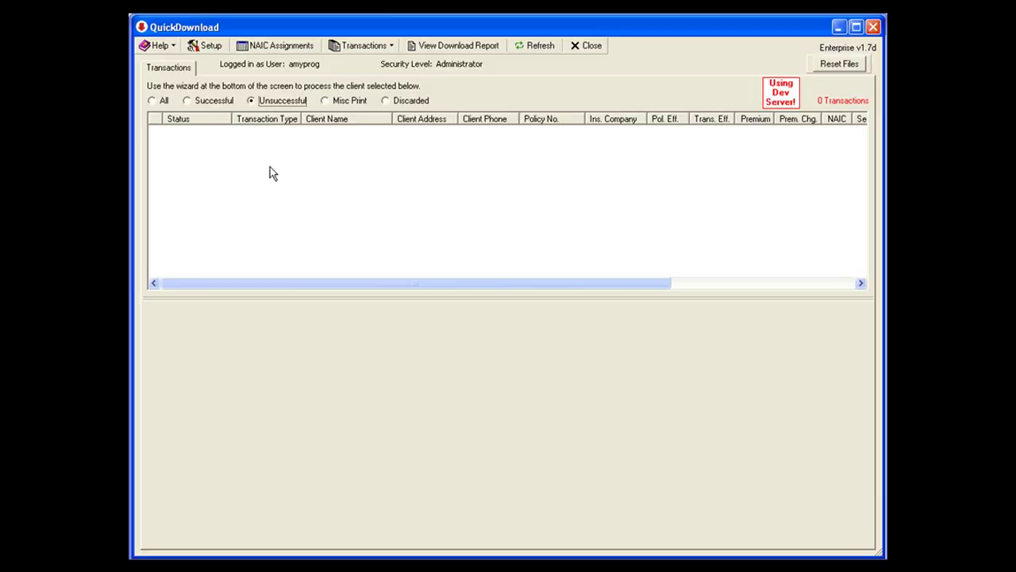
{"action": "left_click", "coordinate": [339, 106]}
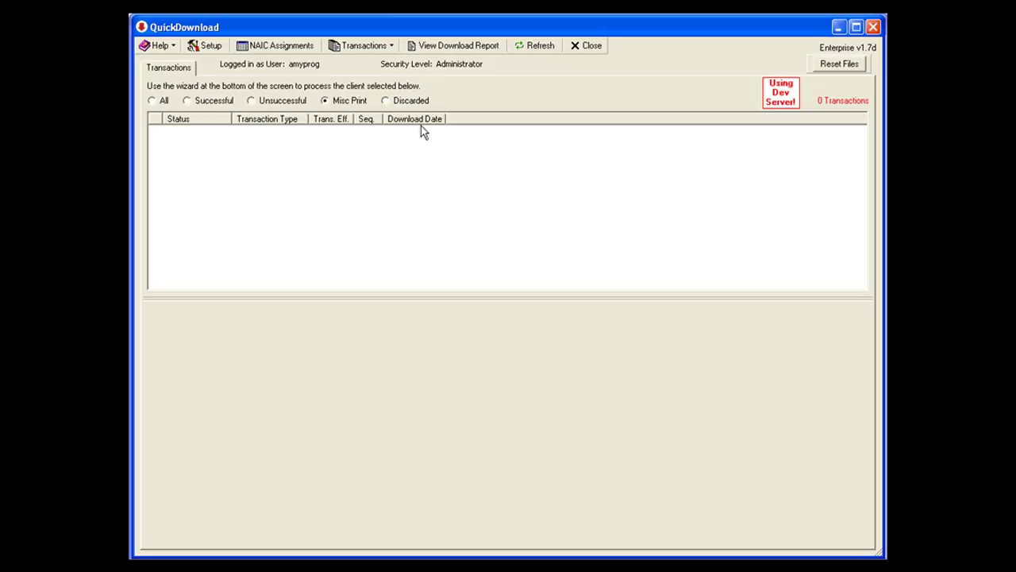
{"action": "left_click", "coordinate": [413, 101]}
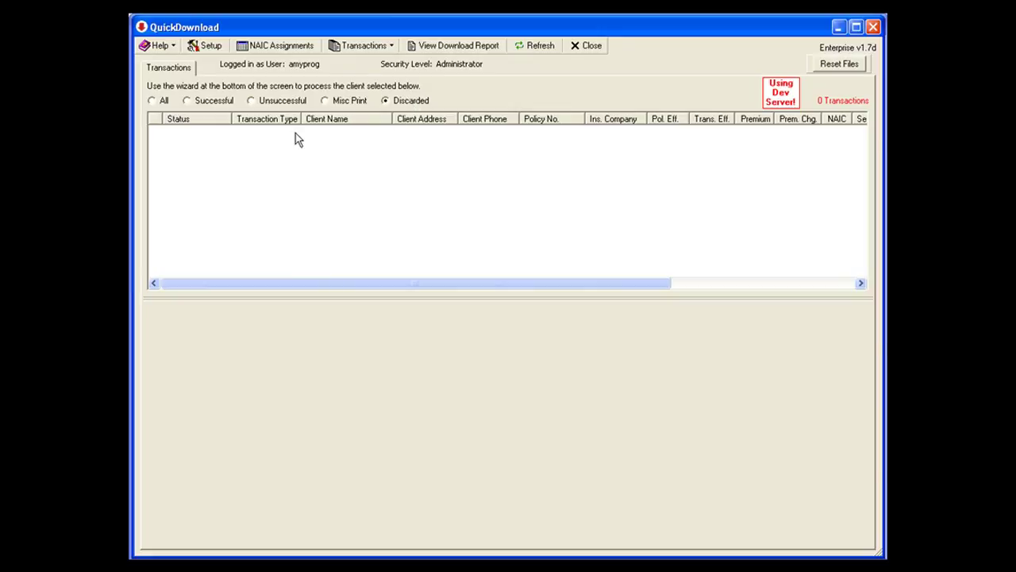
Check which transaction actions are offered for the Unsuccessful list
{"action": "left_click", "coordinate": [262, 103]}
{"action": "left_click", "coordinate": [350, 49]}
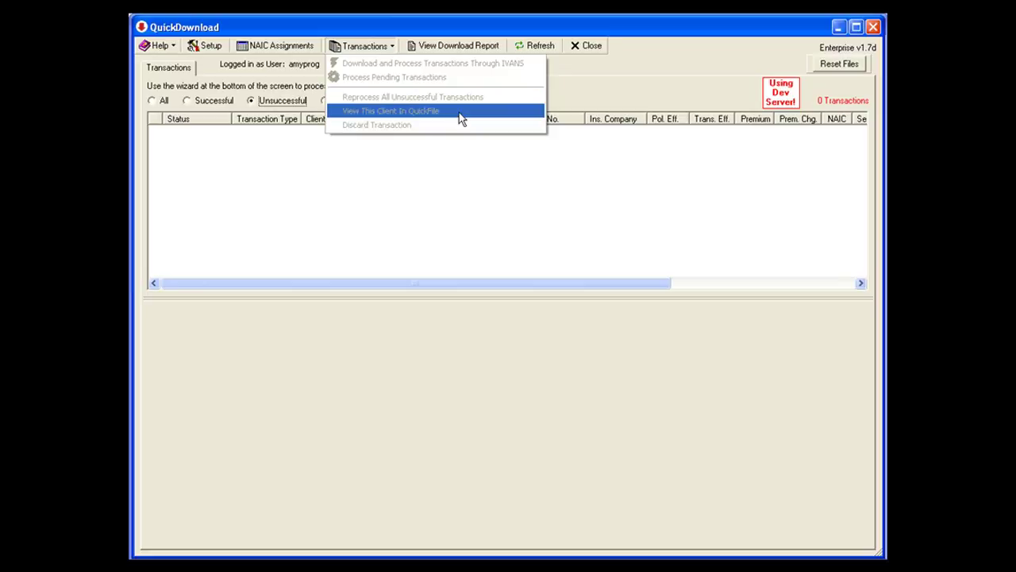
{"action": "left_click", "coordinate": [353, 138]}
Discard the first endorsement in the Successful list and show the Discarded transactions
{"action": "left_click", "coordinate": [201, 107]}
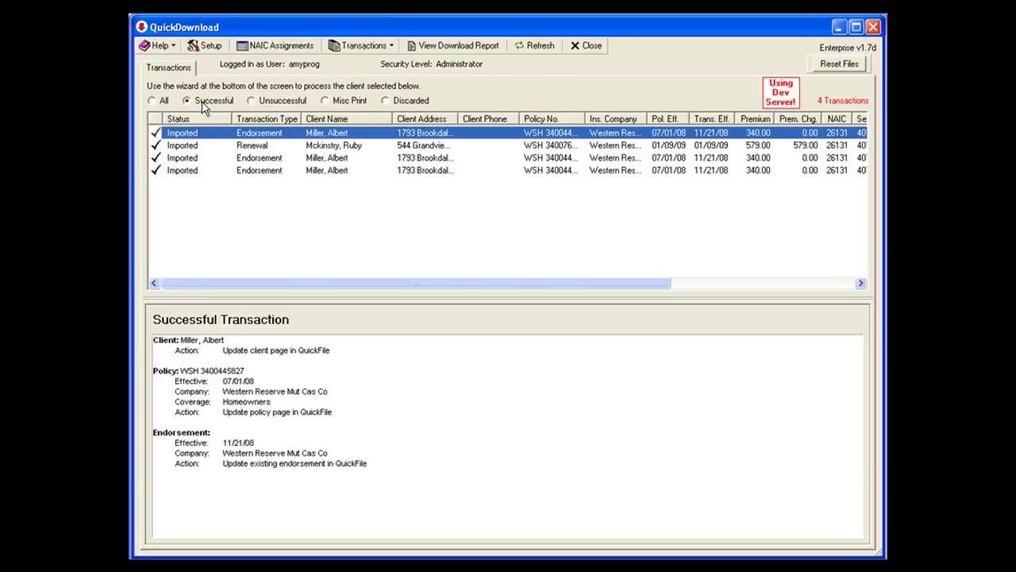
{"action": "left_click", "coordinate": [379, 50]}
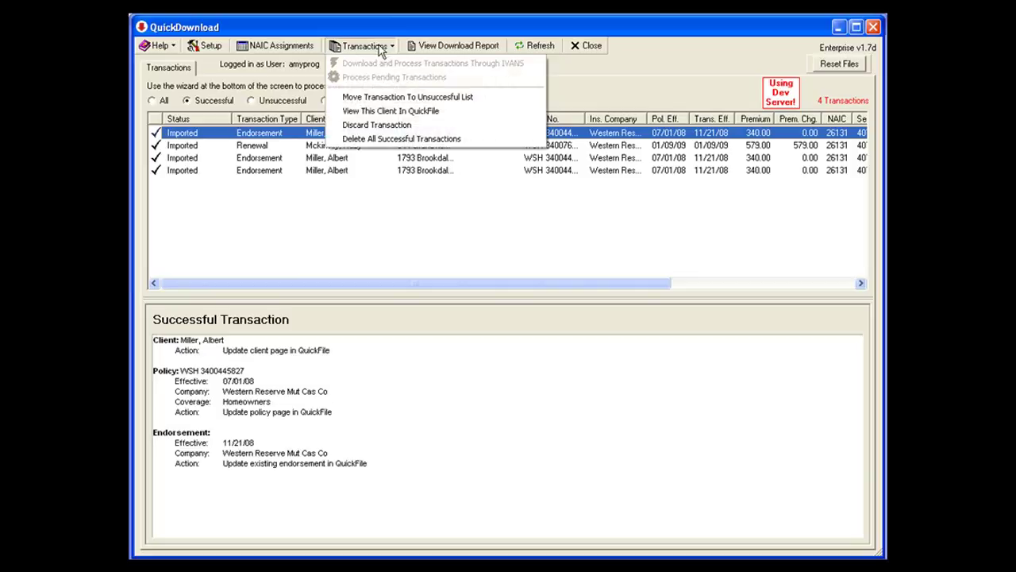
{"action": "left_click", "coordinate": [414, 129]}
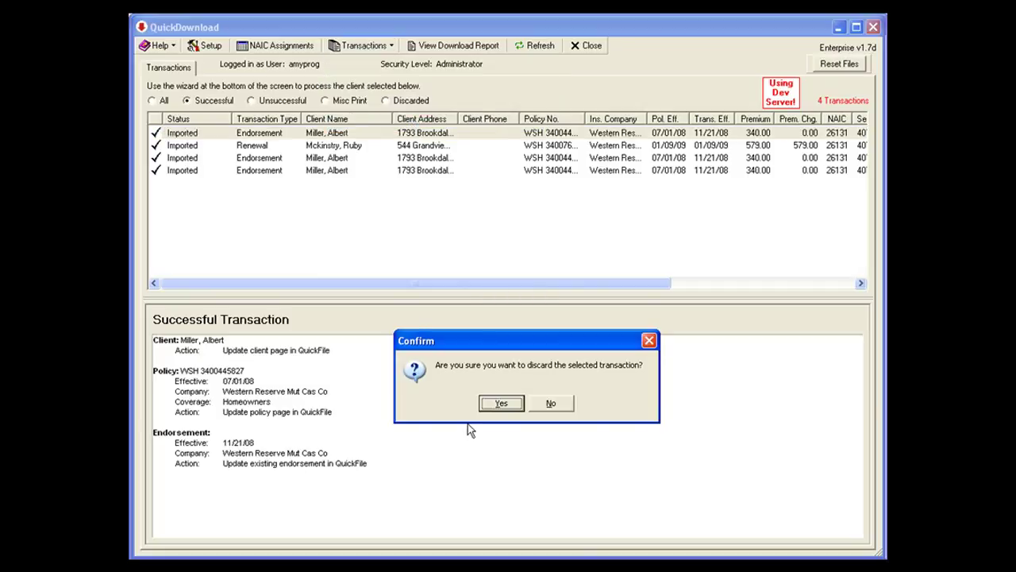
{"action": "left_click", "coordinate": [489, 406]}
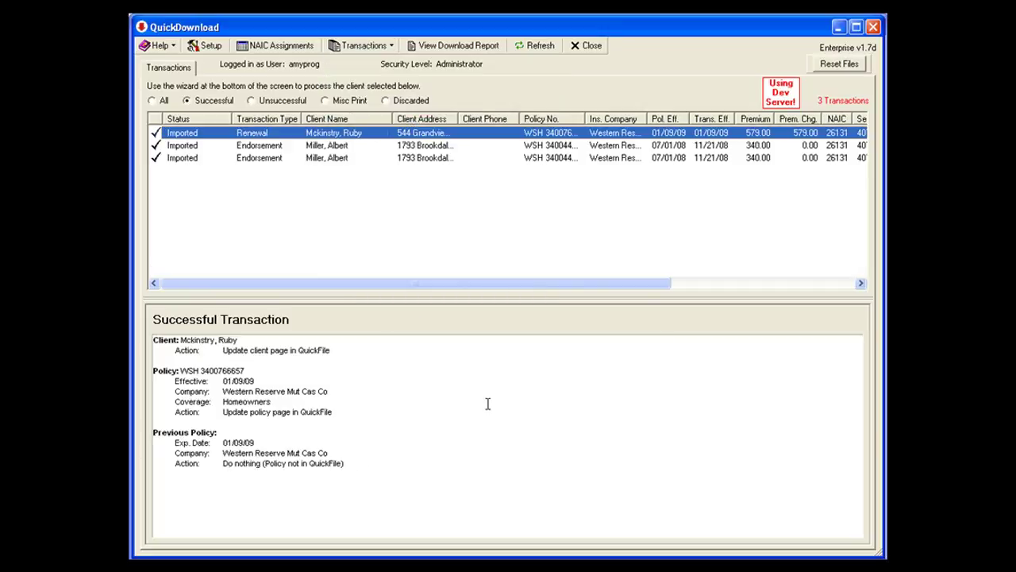
{"action": "left_click", "coordinate": [386, 101]}
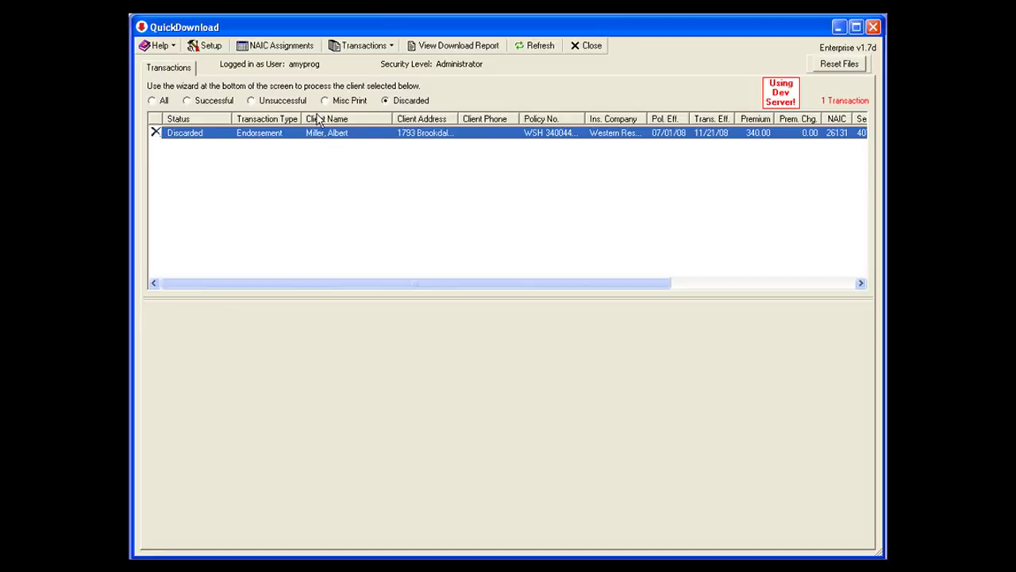
Check the transaction actions offered for the Successful and Discarded lists, and return to the Unsuccessful list
{"action": "left_click", "coordinate": [216, 102]}
{"action": "left_click", "coordinate": [359, 46]}
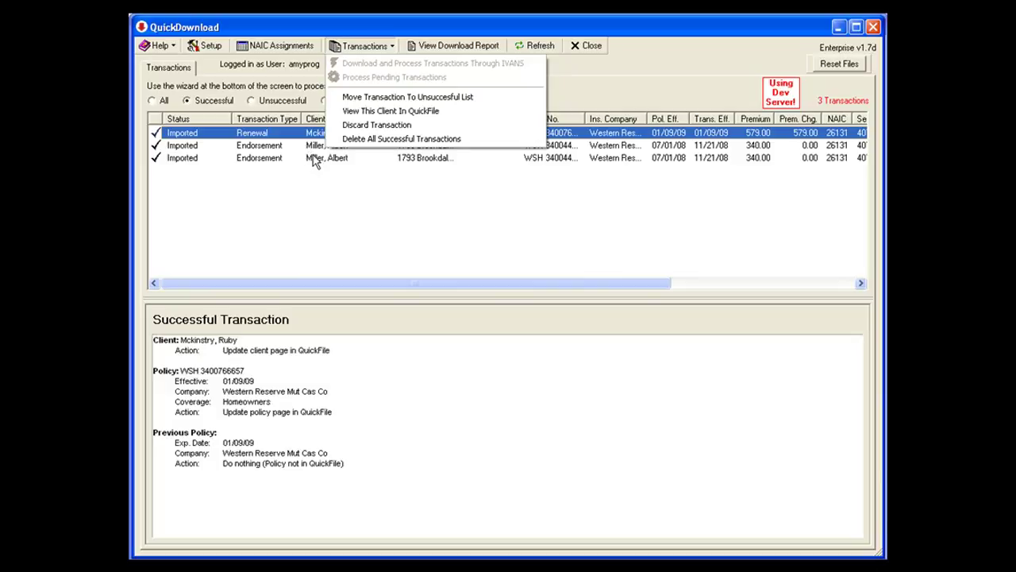
{"action": "left_click", "coordinate": [300, 208]}
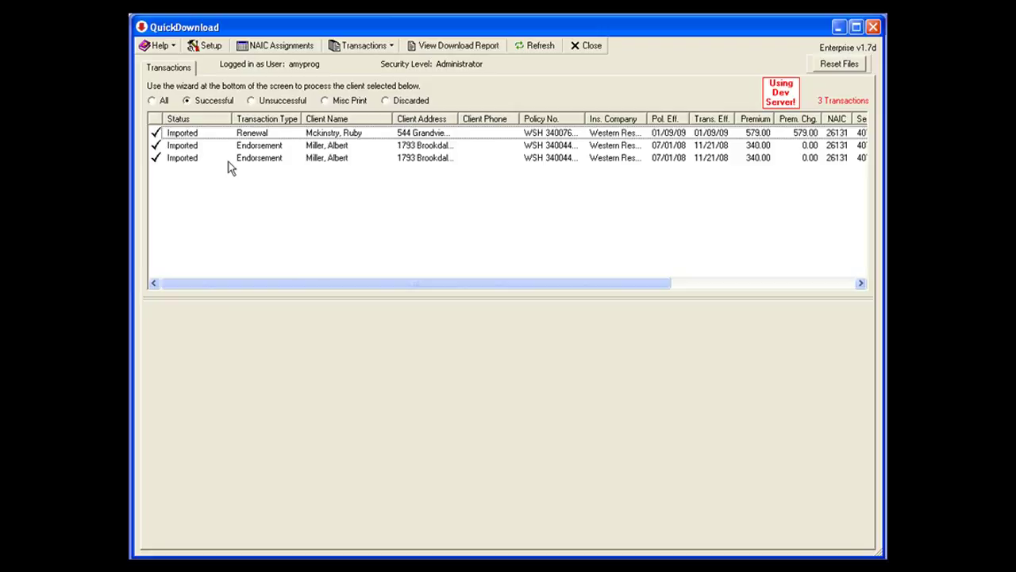
{"action": "left_click", "coordinate": [399, 104]}
{"action": "left_click", "coordinate": [367, 48]}
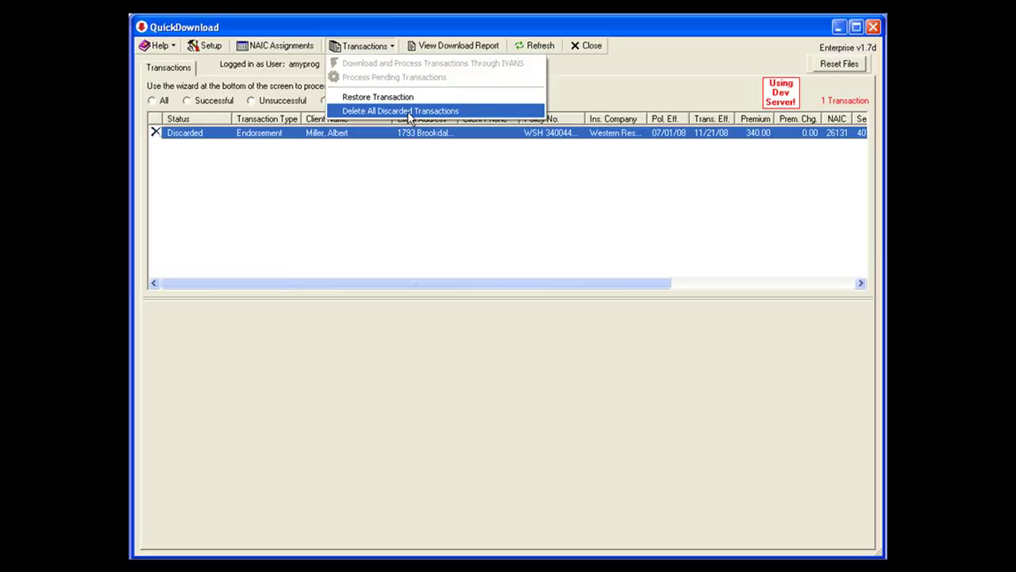
{"action": "left_click", "coordinate": [401, 174]}
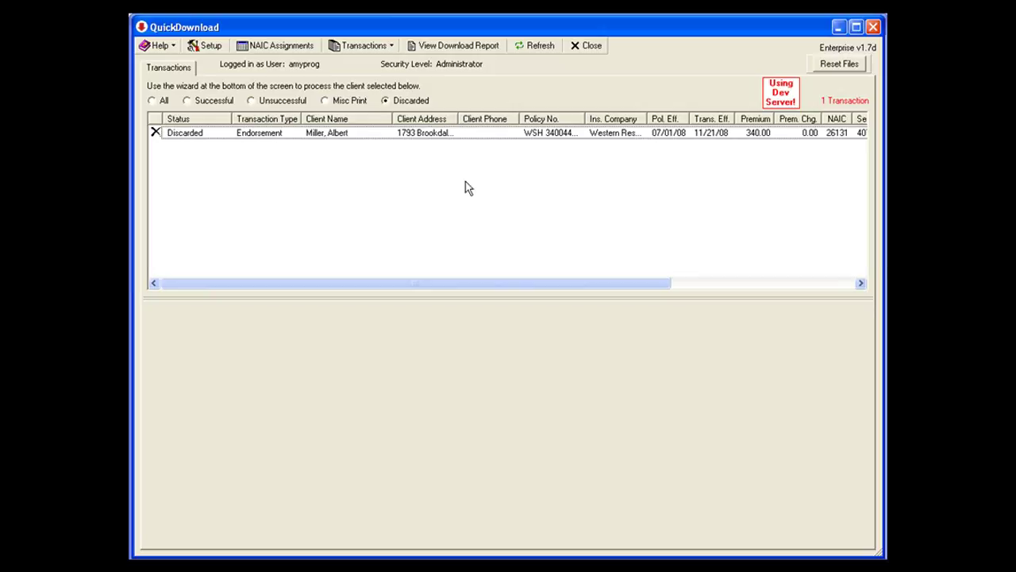
{"action": "left_click", "coordinate": [261, 101]}
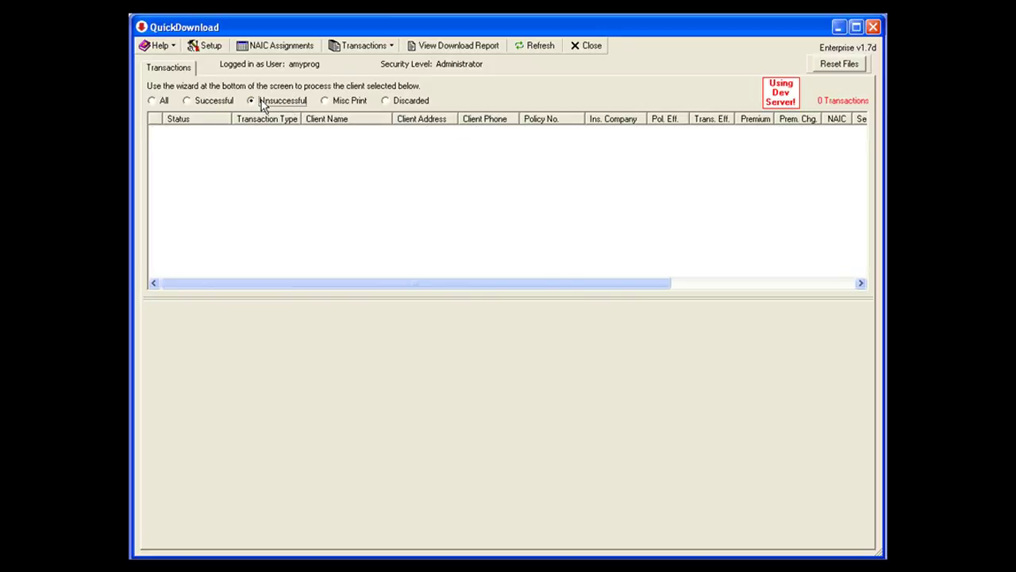